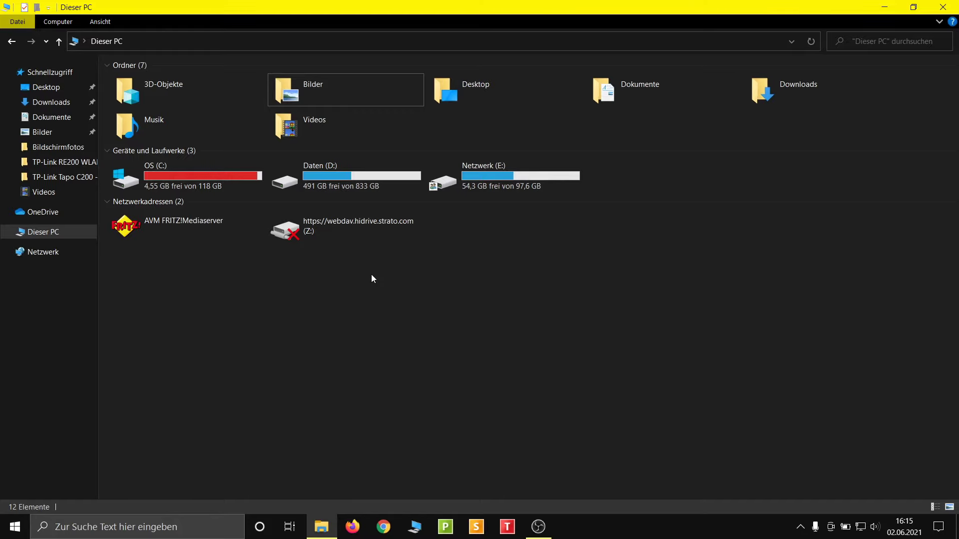
# Examine the screenshots in the Bildschirmfotos folder inside Bilder, and return to the Dieser PC overview
pyautogui.click(328, 92)
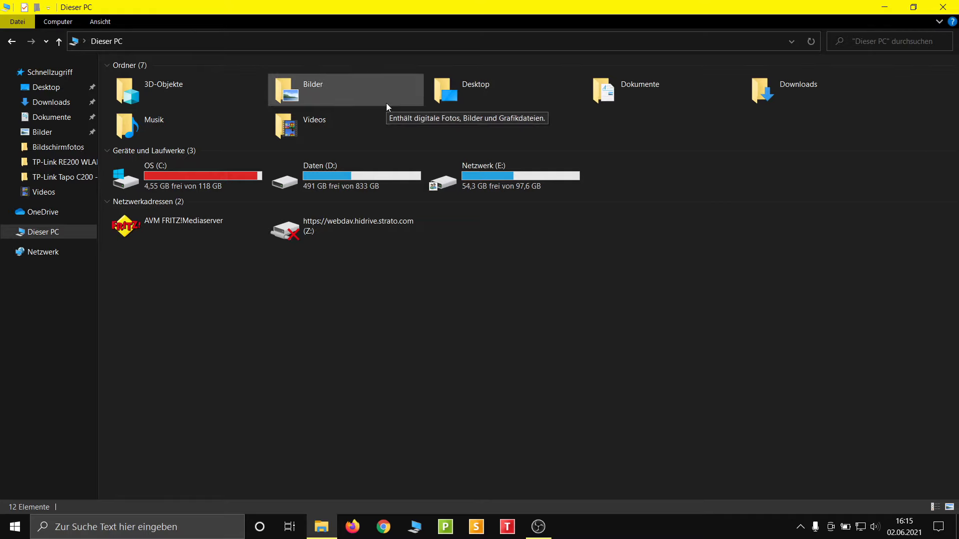
pyautogui.doubleClick(342, 94)
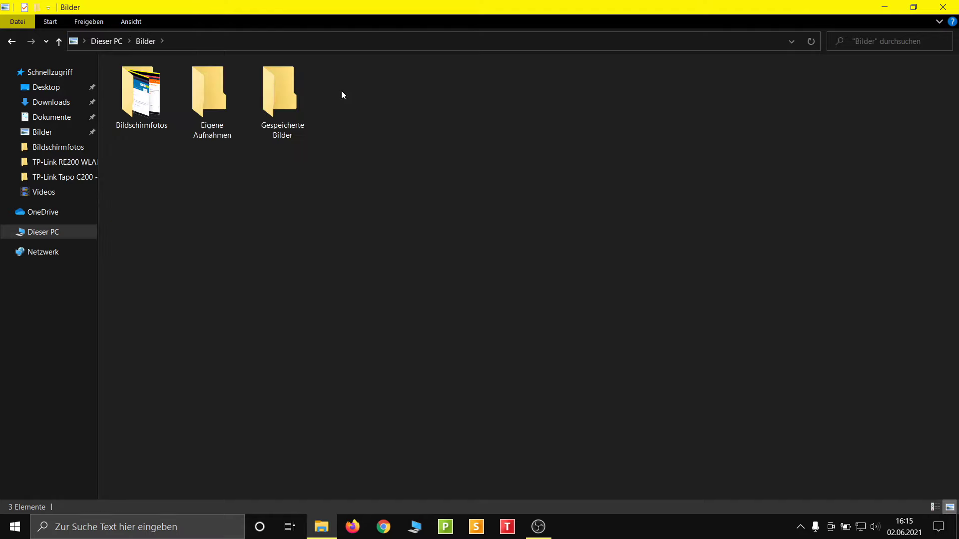
pyautogui.doubleClick(143, 88)
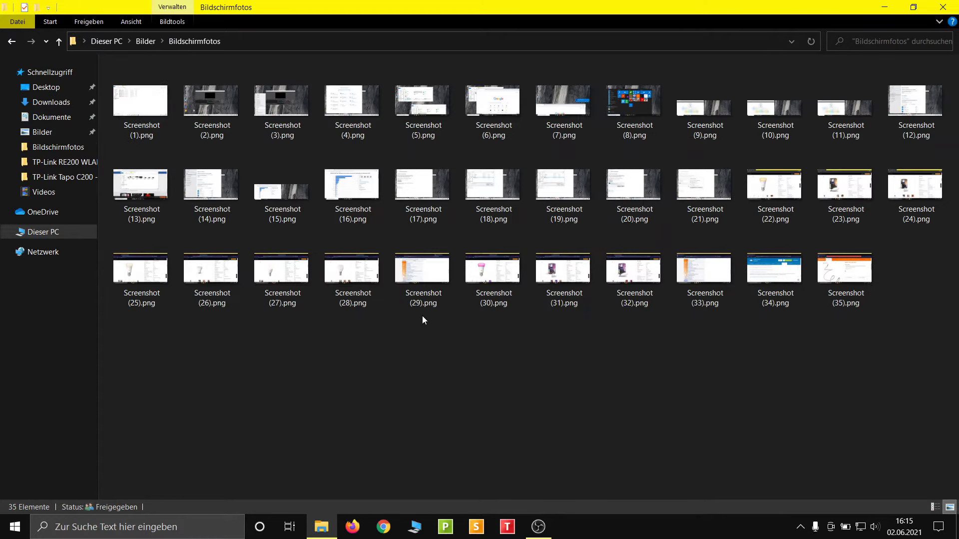
pyautogui.click(143, 42)
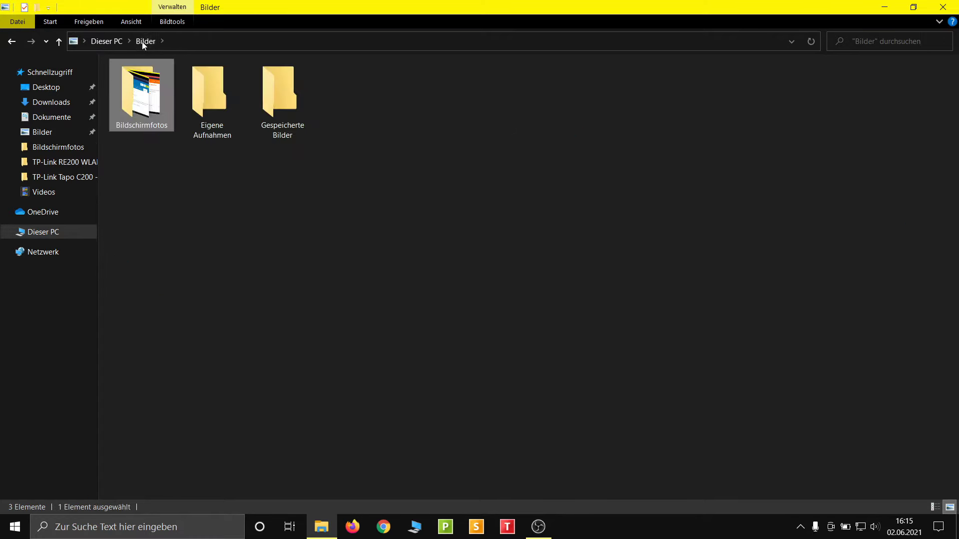
pyautogui.click(106, 43)
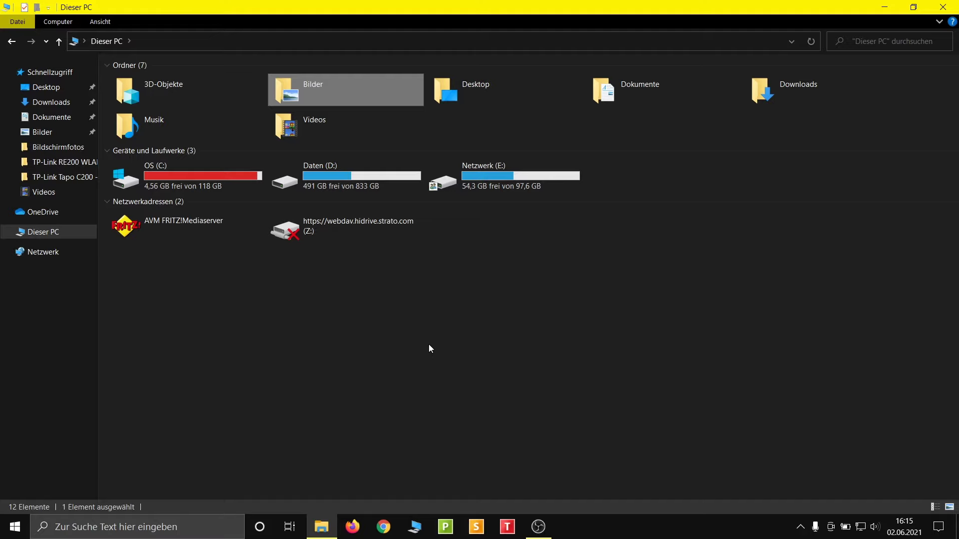
pyautogui.click(429, 344)
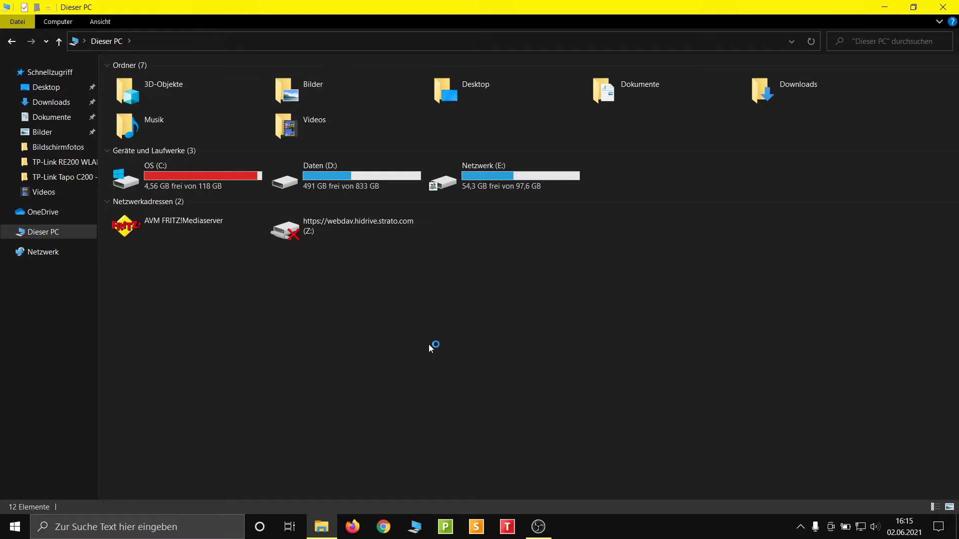
# Open the storage path settings in the Bilder folder's properties and view the move destination chooser without picking a folder
pyautogui.rightClick(290, 96)
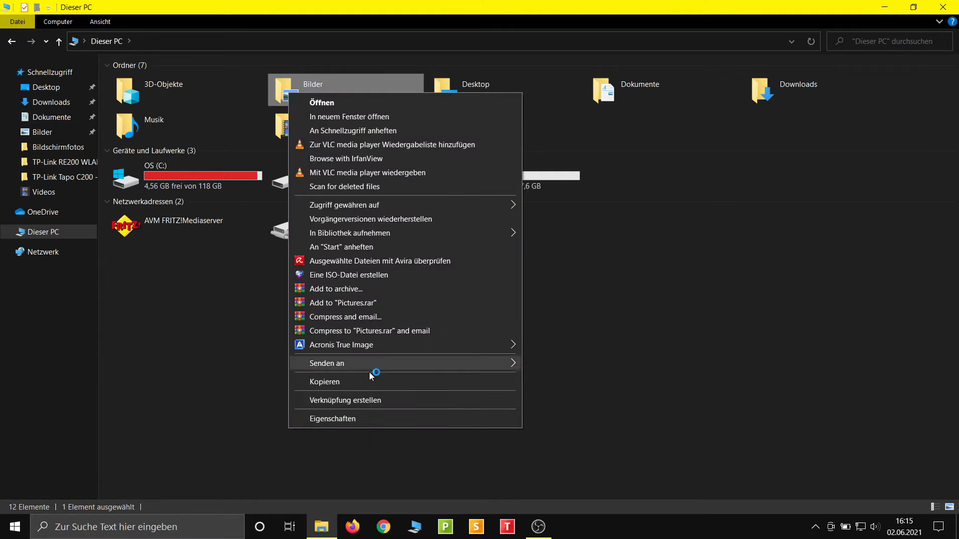
pyautogui.click(369, 418)
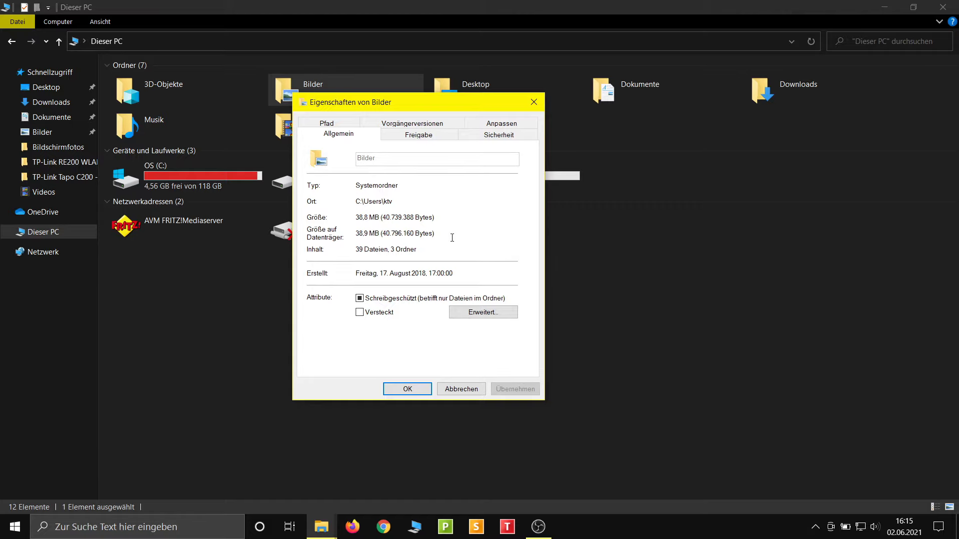
pyautogui.click(328, 124)
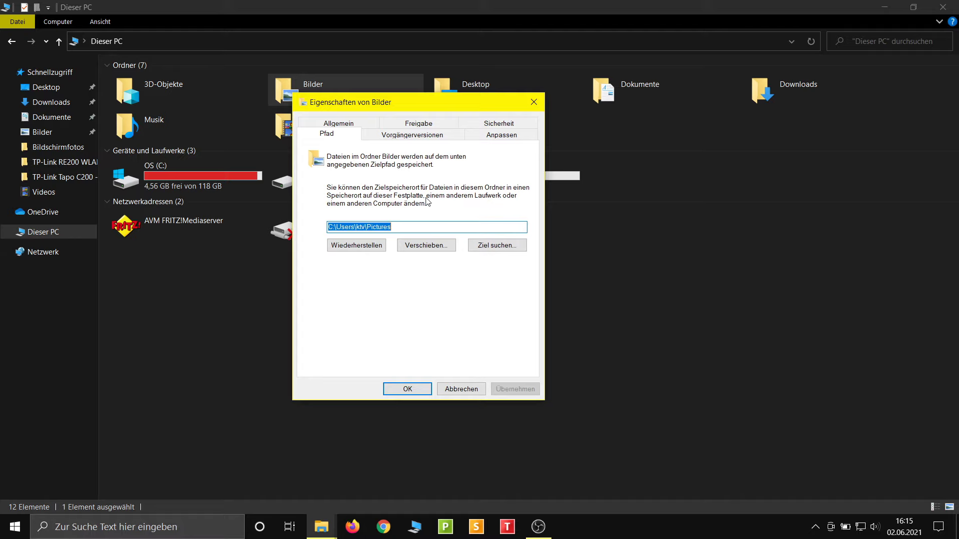
pyautogui.click(427, 246)
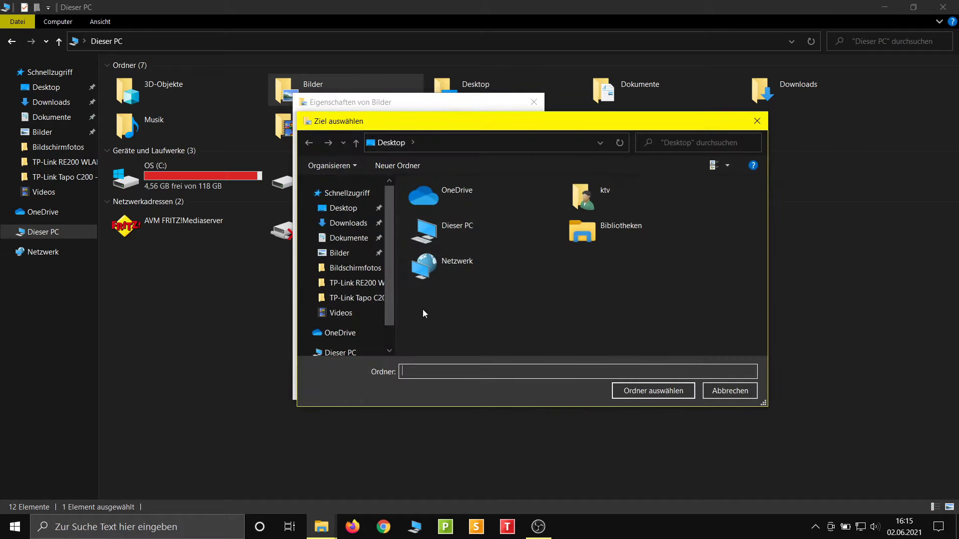
pyautogui.click(735, 393)
# Change the Bilder folder's target path to d:\Users\ktv\Pictures and move the properties window clear of the folder list
pyautogui.click(330, 227)
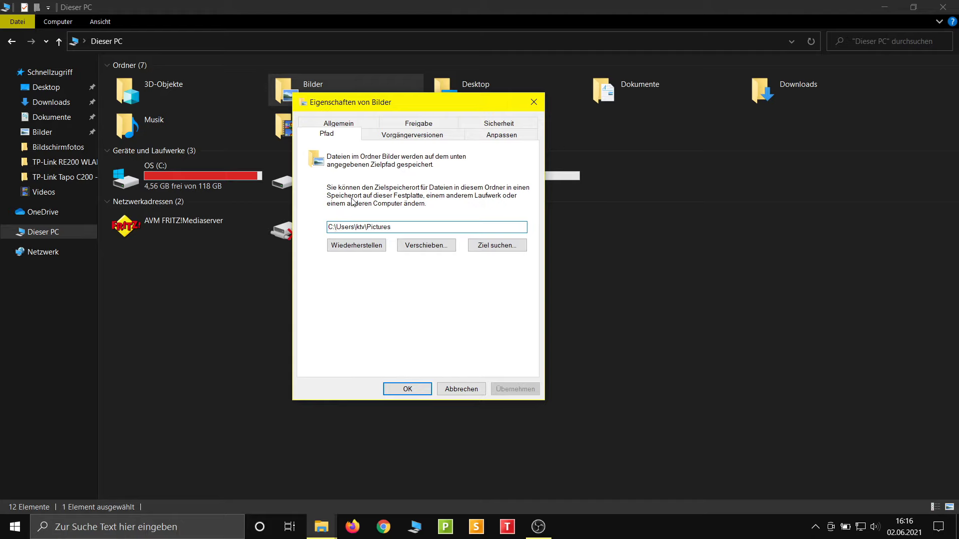
pyautogui.press('Delete')
pyautogui.press('Delete')
pyautogui.write('d')
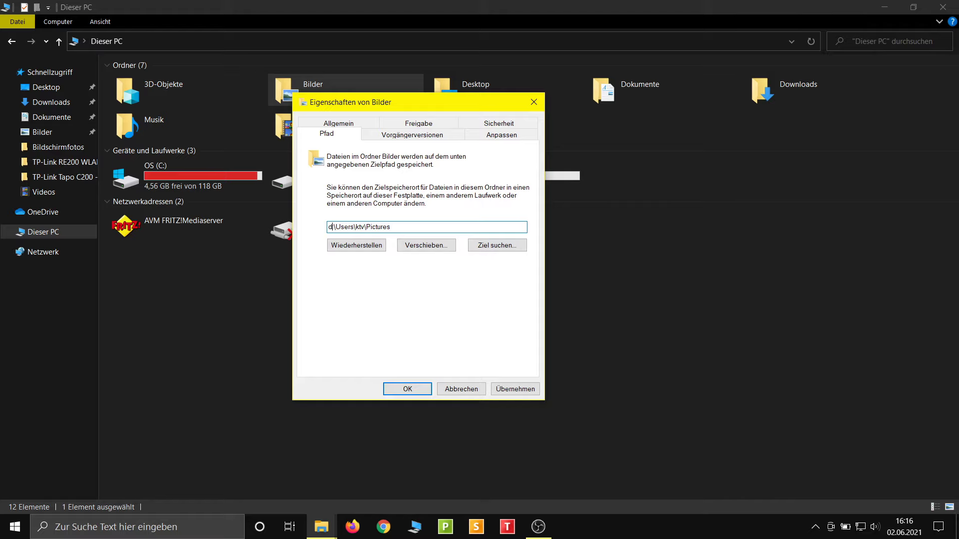
pyautogui.write(':')
pyautogui.moveTo(397, 101); pyautogui.dragTo(580, 169)
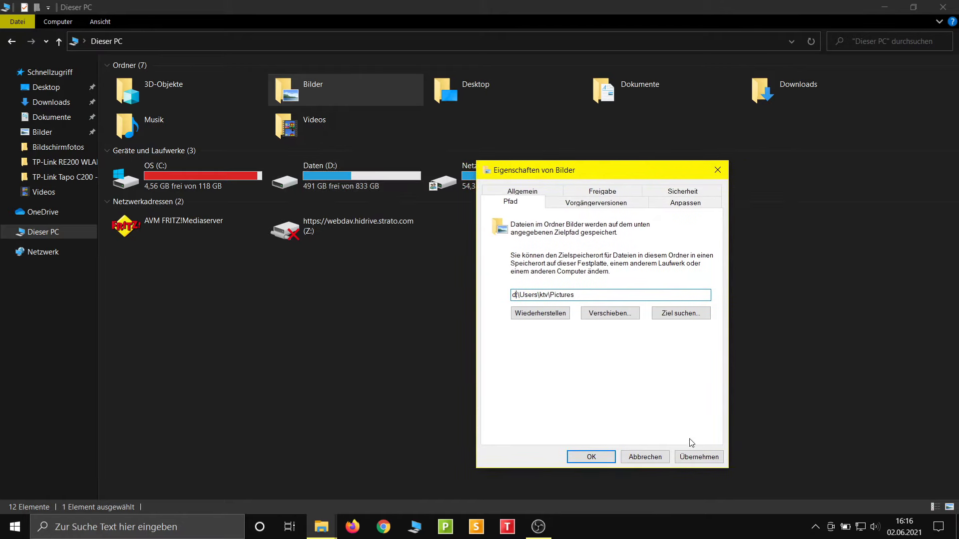
# Apply the new Bilder path, agreeing to create the missing folder and move all existing files, and close the properties
pyautogui.click(700, 456)
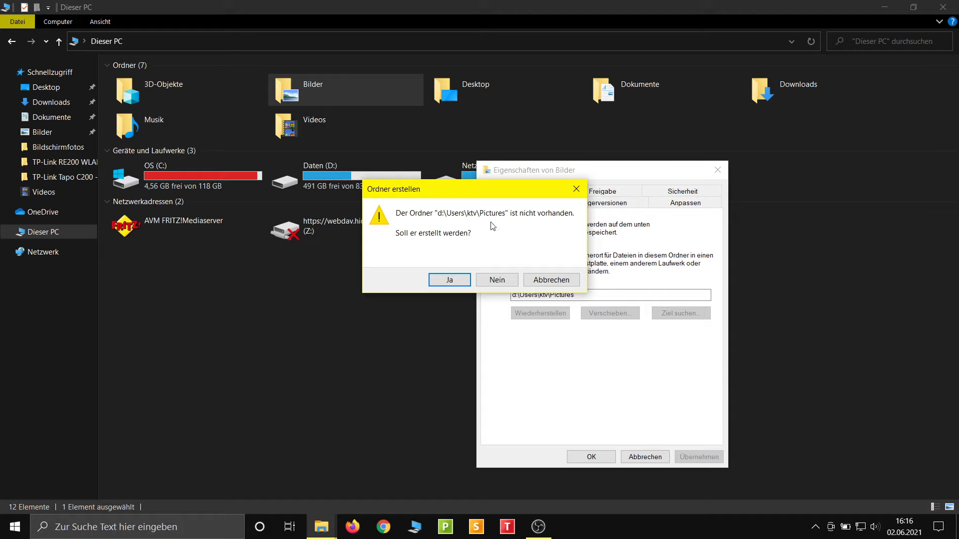
pyautogui.click(454, 281)
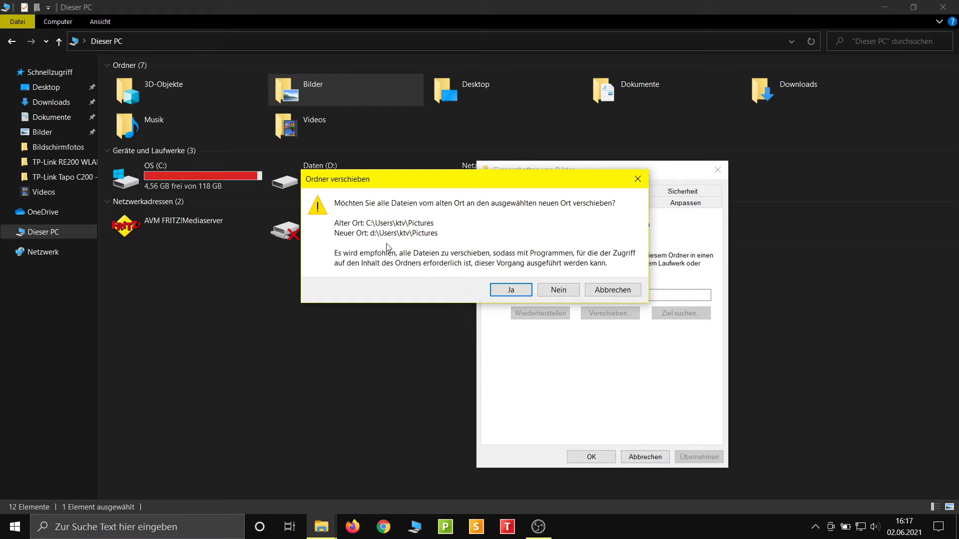
pyautogui.click(521, 290)
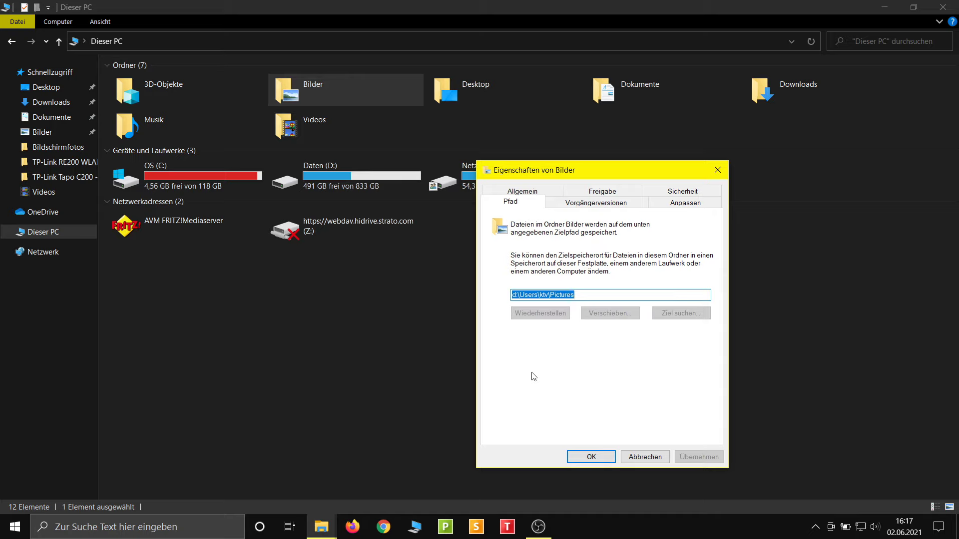
pyautogui.click(598, 459)
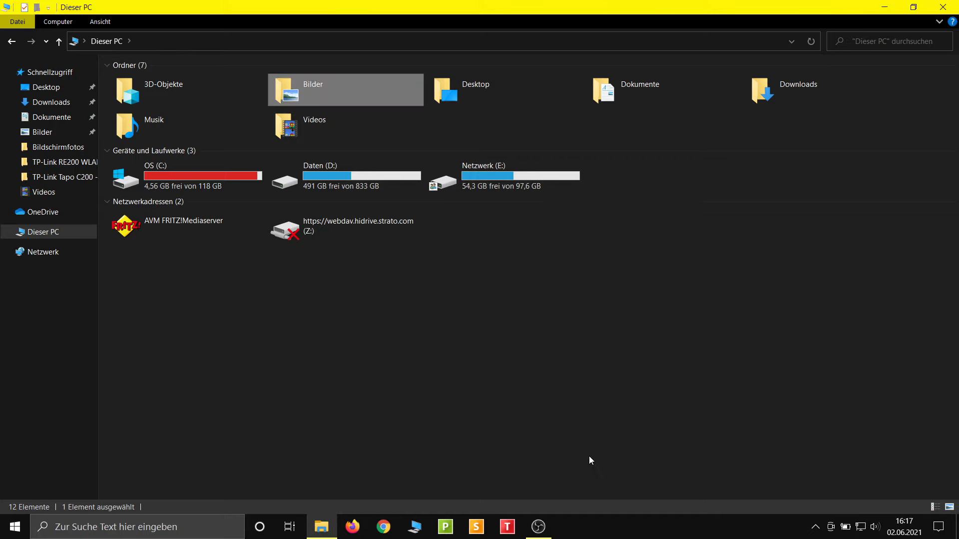
pyautogui.click(454, 394)
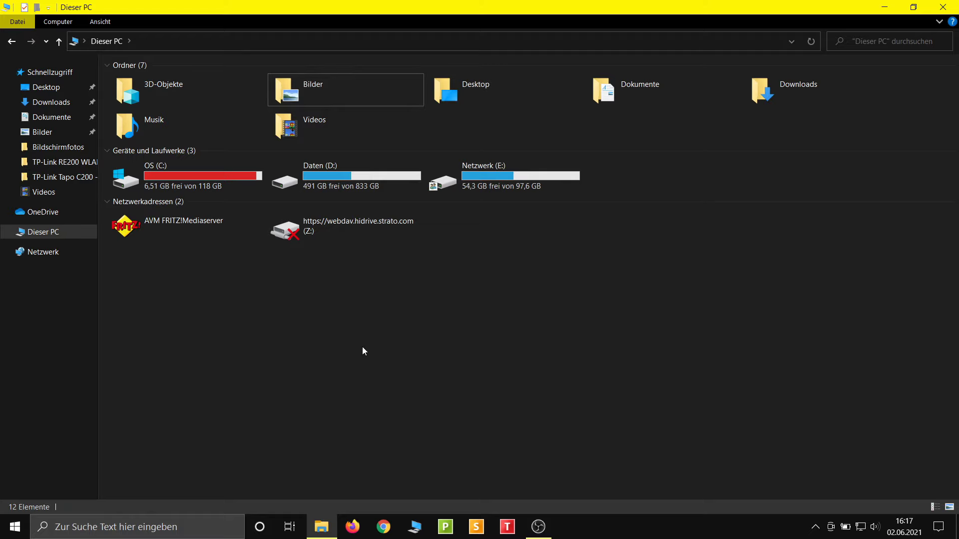
# Check that the screenshots are present in Bilder's Bildschirmfotos subfolder, and return to Dieser PC
pyautogui.doubleClick(312, 83)
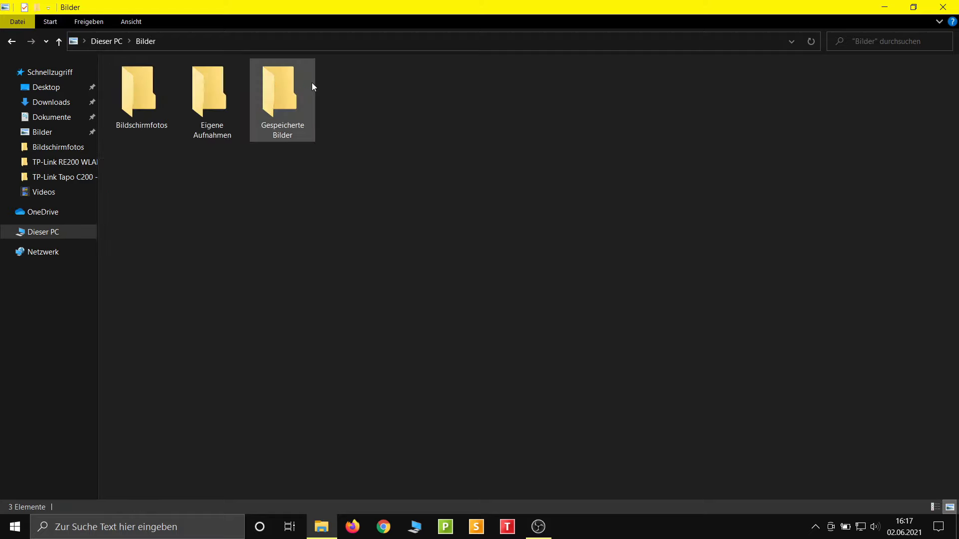
pyautogui.doubleClick(159, 97)
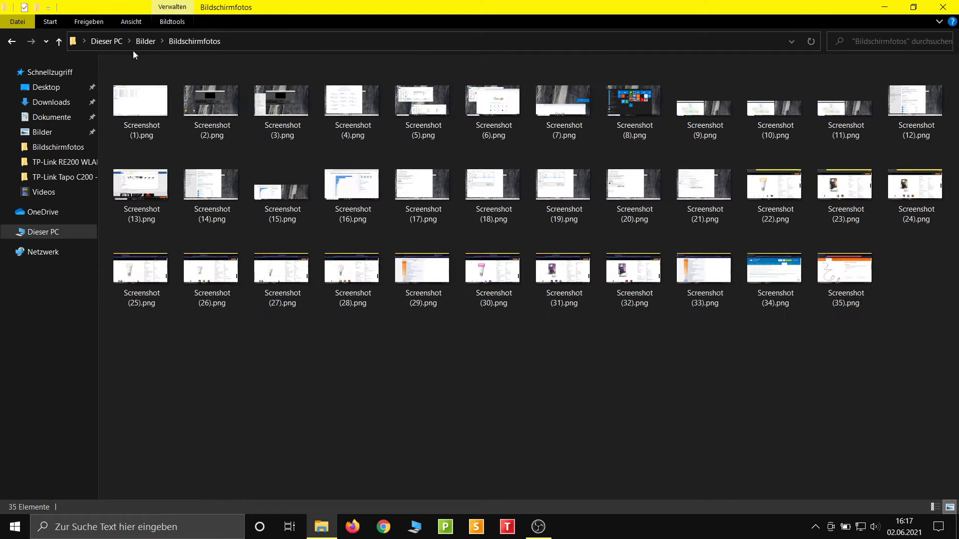
pyautogui.click(114, 44)
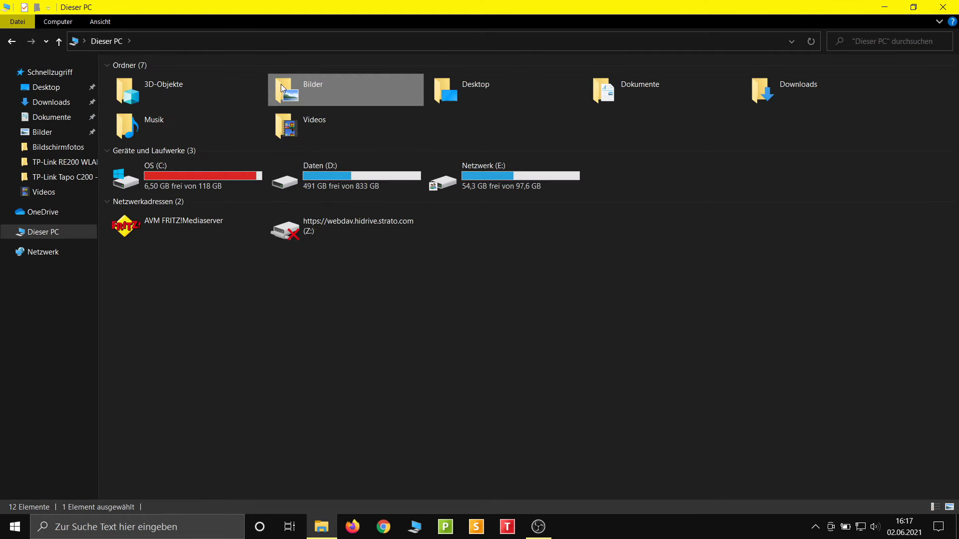
# Check the Bilder folder's storage location in its general properties and close them without changes
pyautogui.rightClick(280, 84)
pyautogui.click(355, 409)
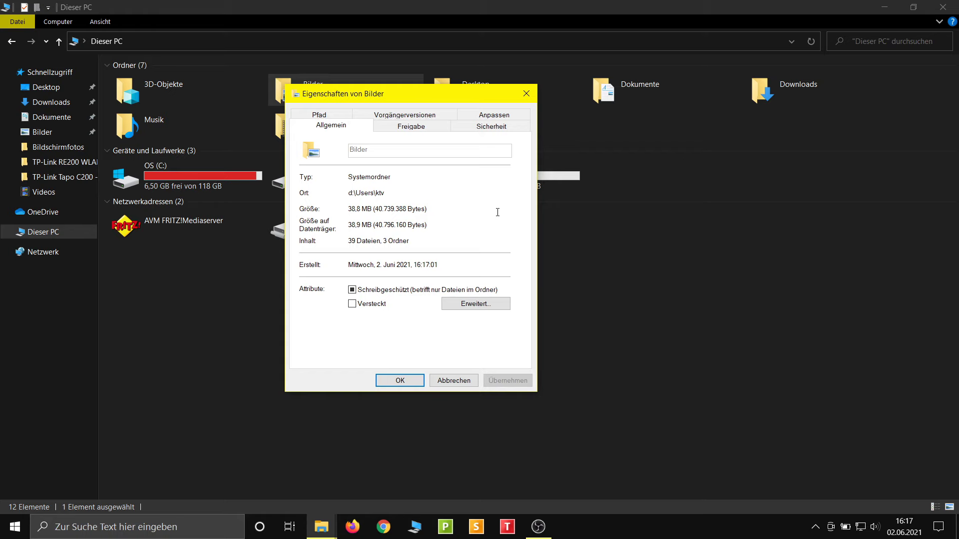
pyautogui.click(442, 381)
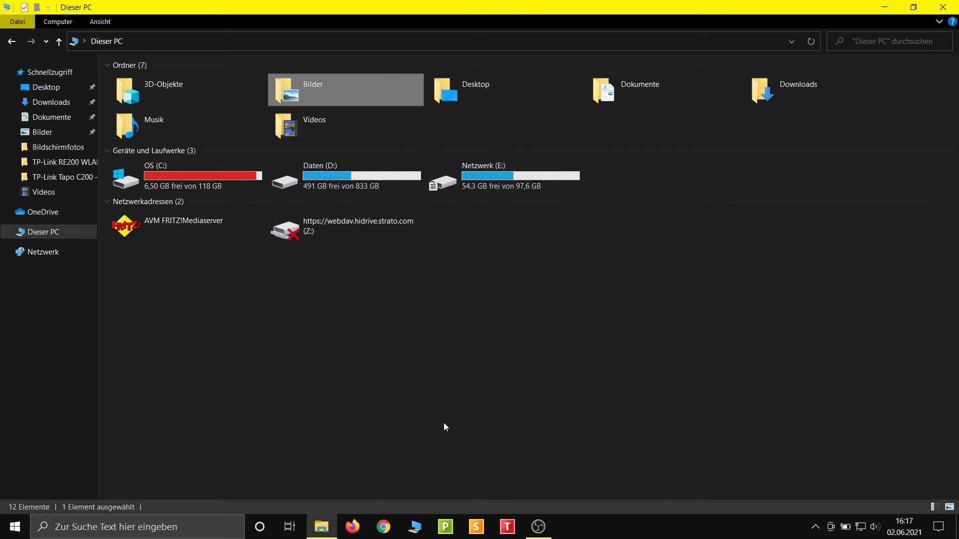
# Browse drive D: through Users\ktv\Bilder to Bildschirmfotos to inspect the moved files, and return to Dieser PC
pyautogui.doubleClick(353, 183)
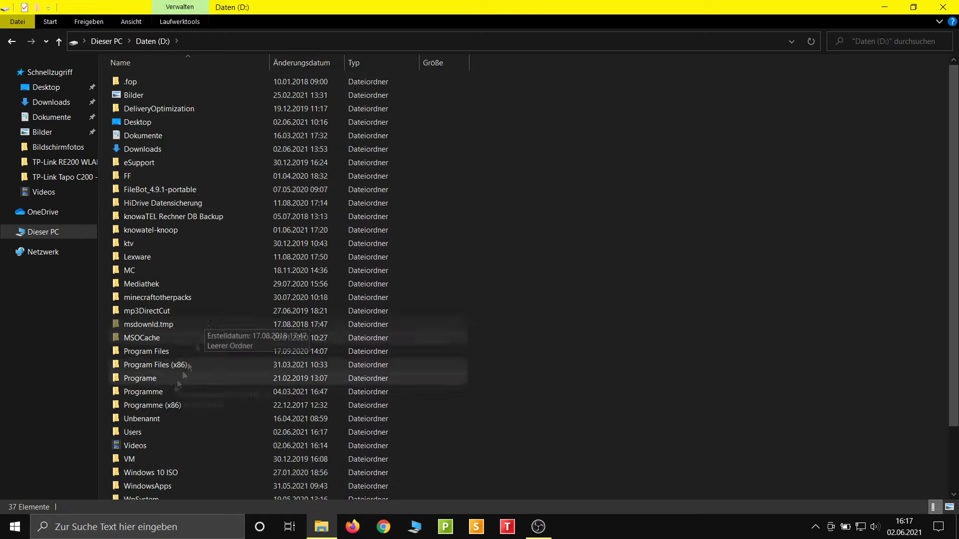
pyautogui.doubleClick(142, 433)
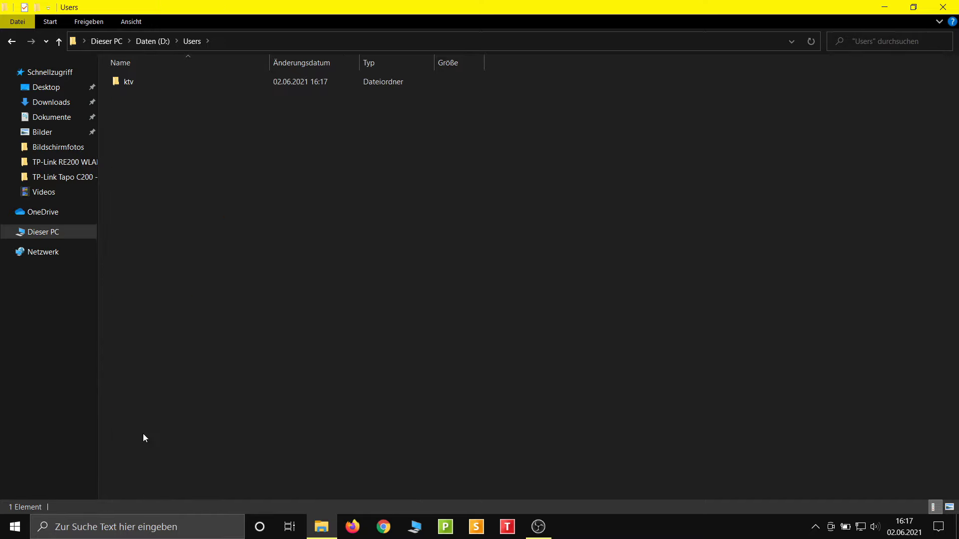
pyautogui.doubleClick(148, 82)
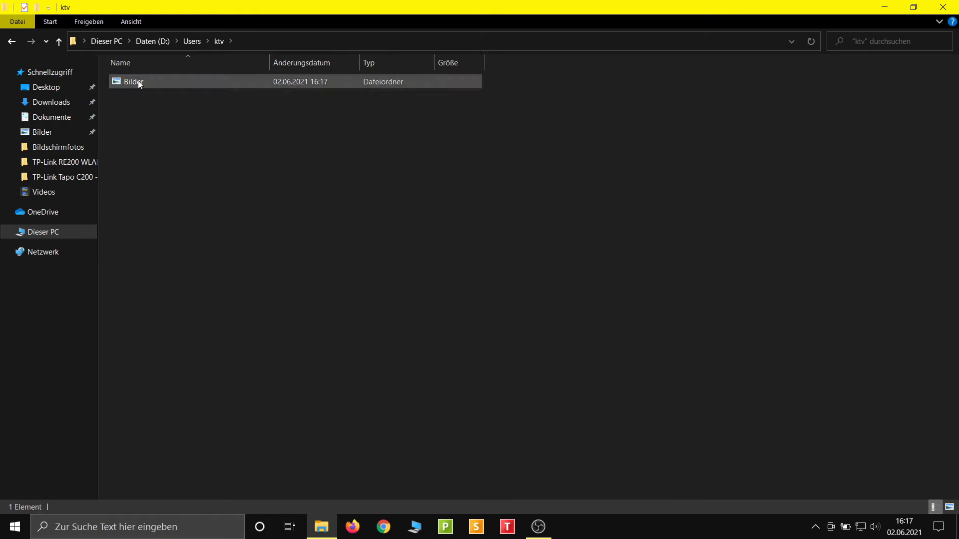
pyautogui.doubleClick(138, 80)
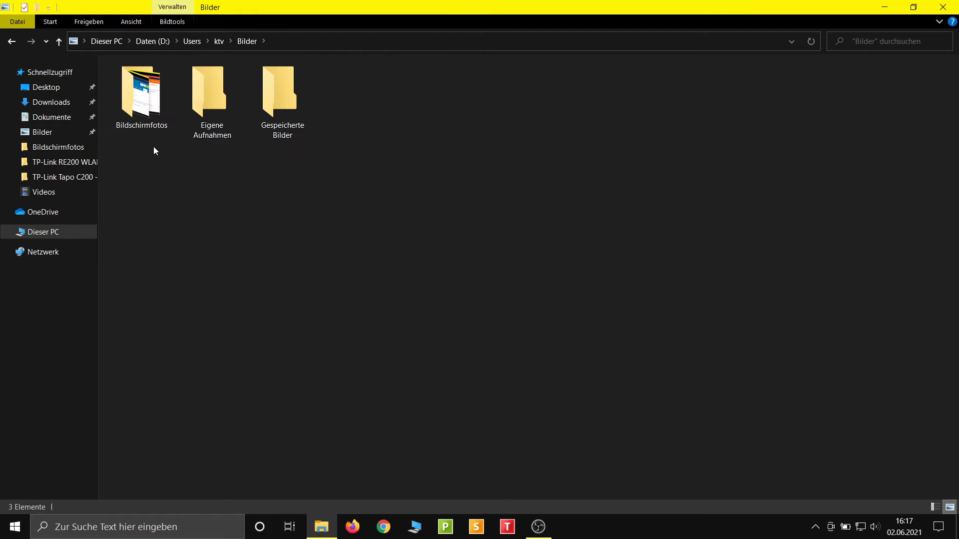
pyautogui.doubleClick(136, 81)
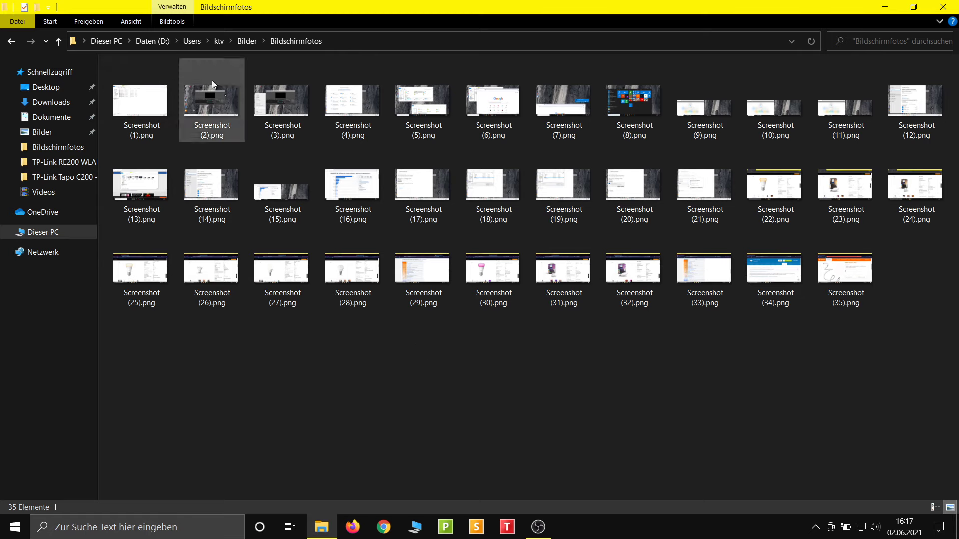
pyautogui.click(117, 41)
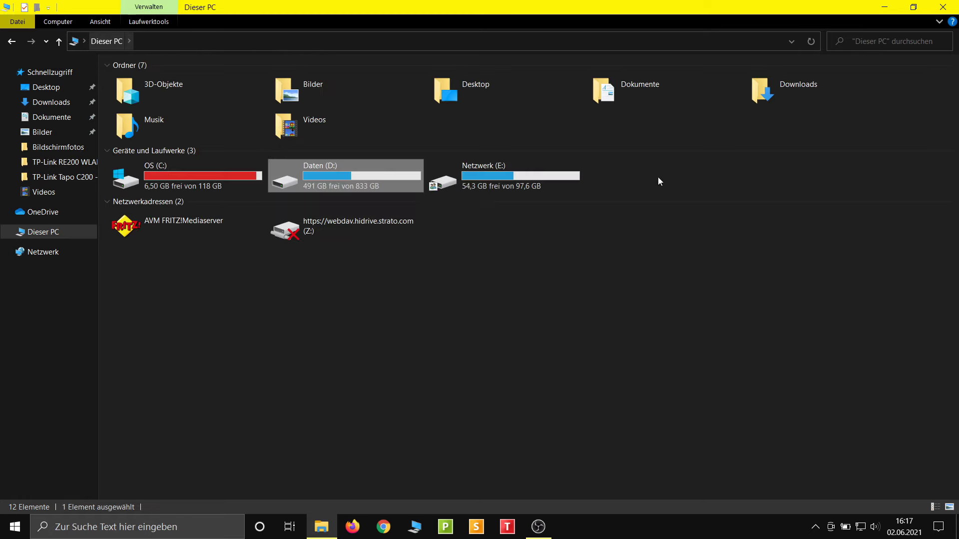
pyautogui.click(488, 356)
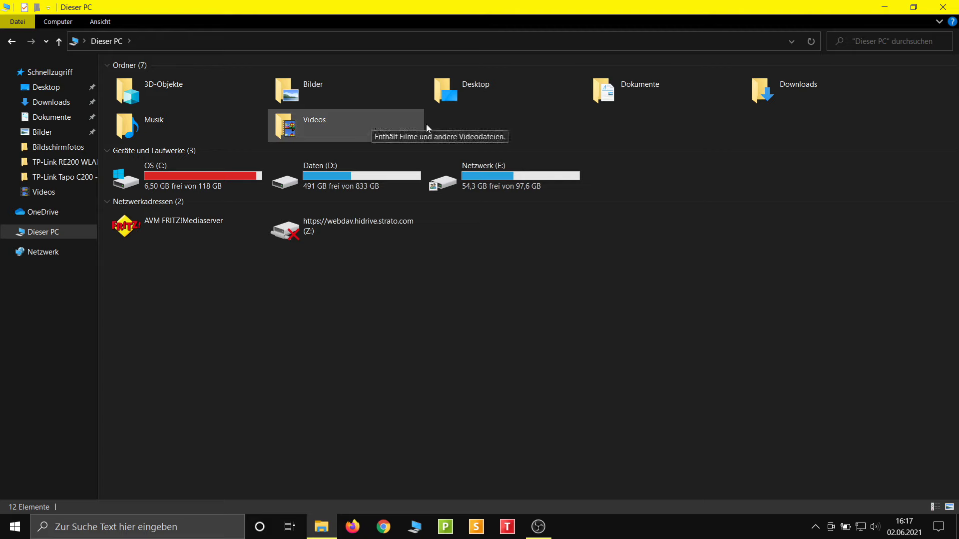
# Open the Dokumente folder's properties and set its target path to d:\Users\ktv\Documents
pyautogui.rightClick(602, 98)
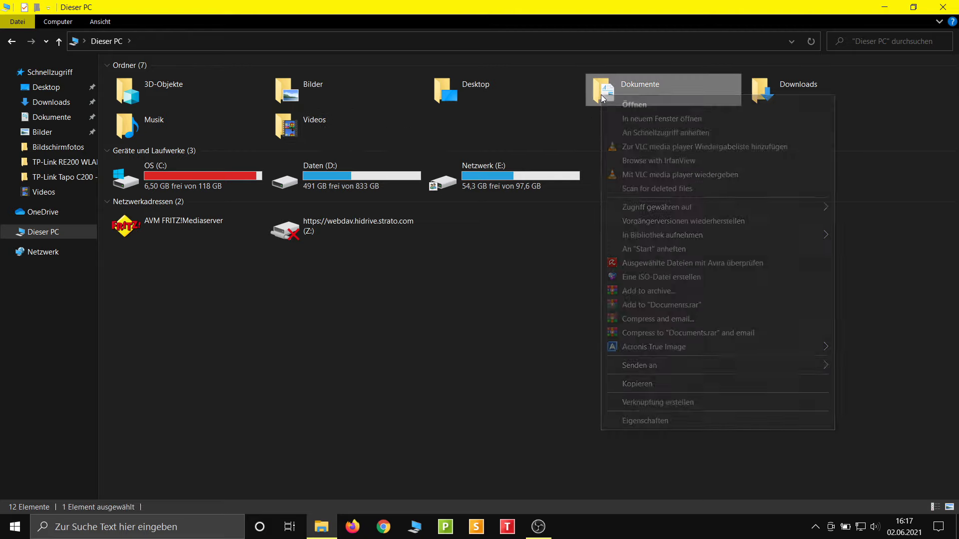
pyautogui.click(654, 421)
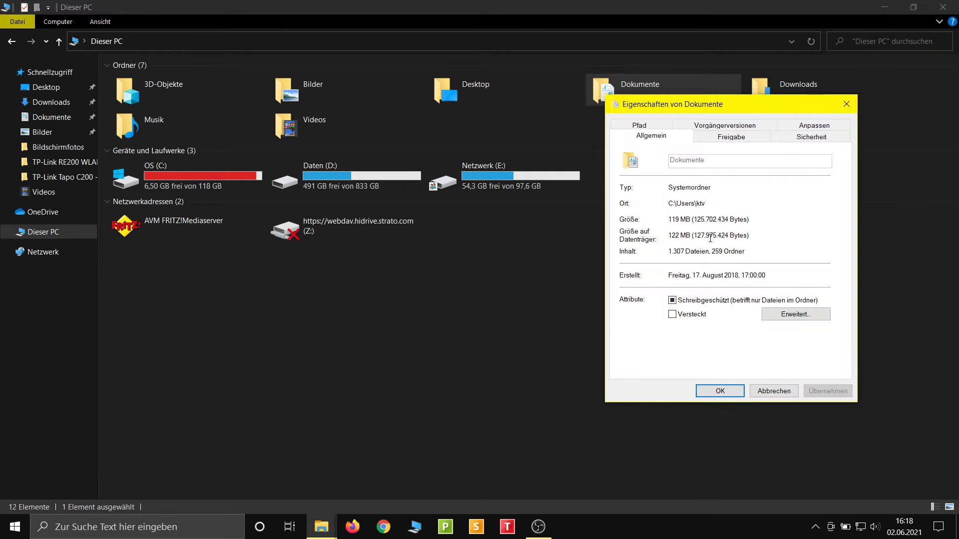
pyautogui.click(650, 128)
pyautogui.click(646, 230)
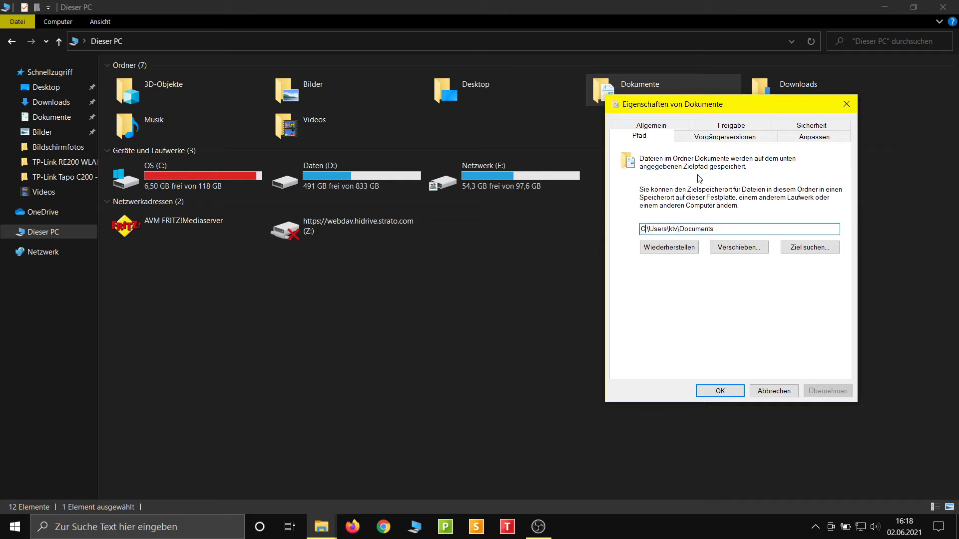
pyautogui.press('BackSpace')
pyautogui.press('BackSpace')
pyautogui.write('d:')
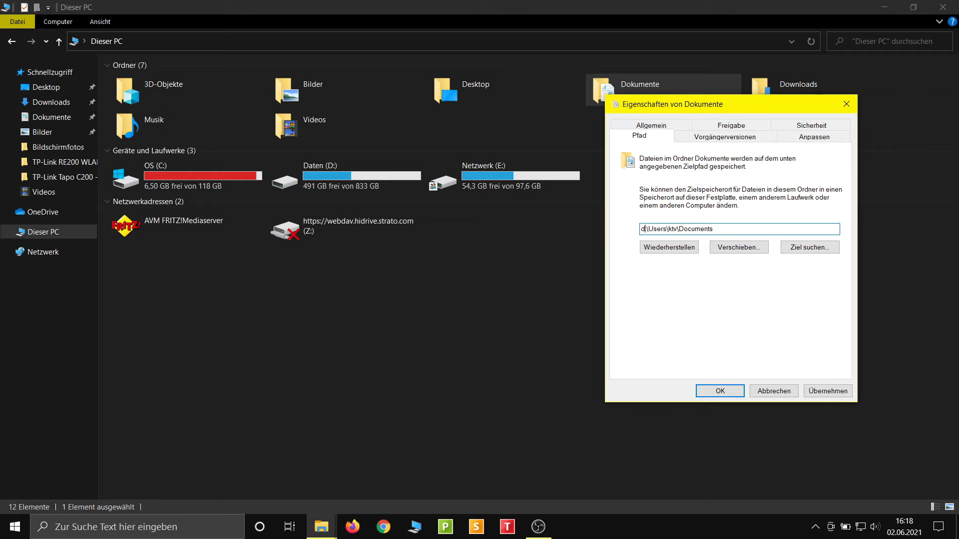
# Apply the new Dokumente path, agreeing to create the missing folder and move all existing files, and close the properties
pyautogui.click(829, 392)
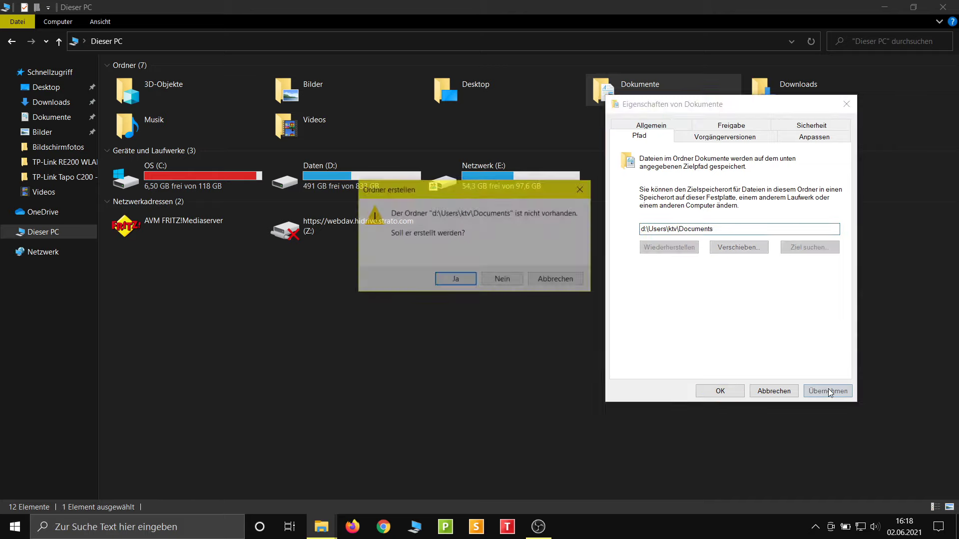
pyautogui.click(456, 280)
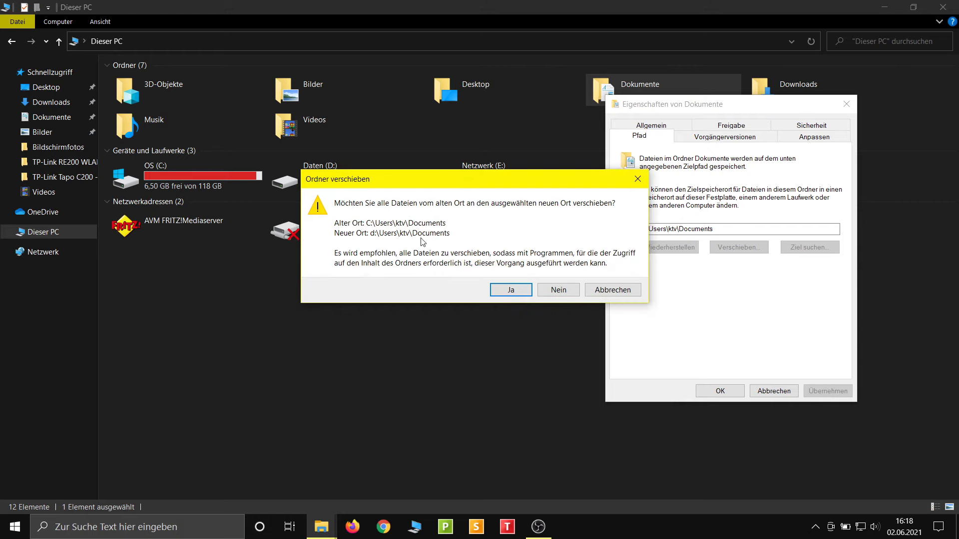
pyautogui.click(511, 290)
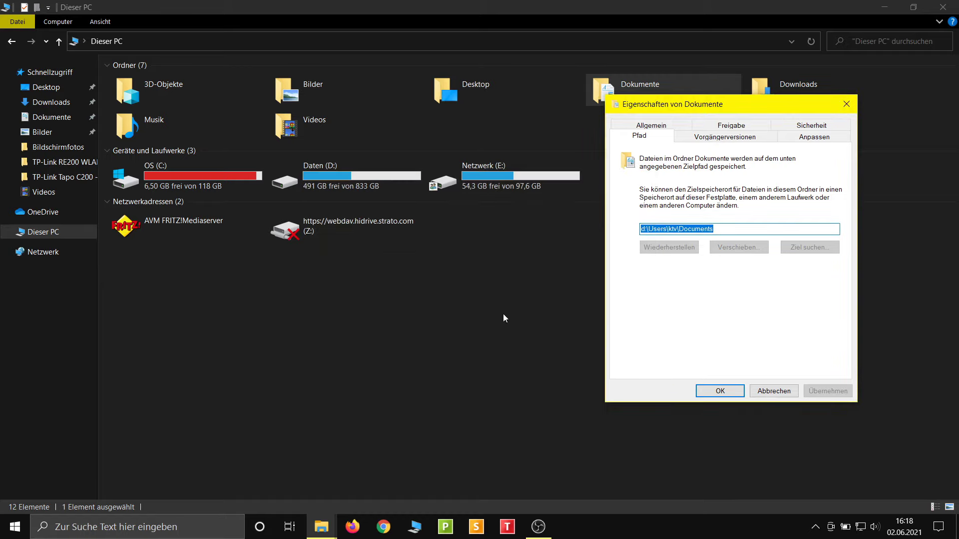
pyautogui.click(719, 392)
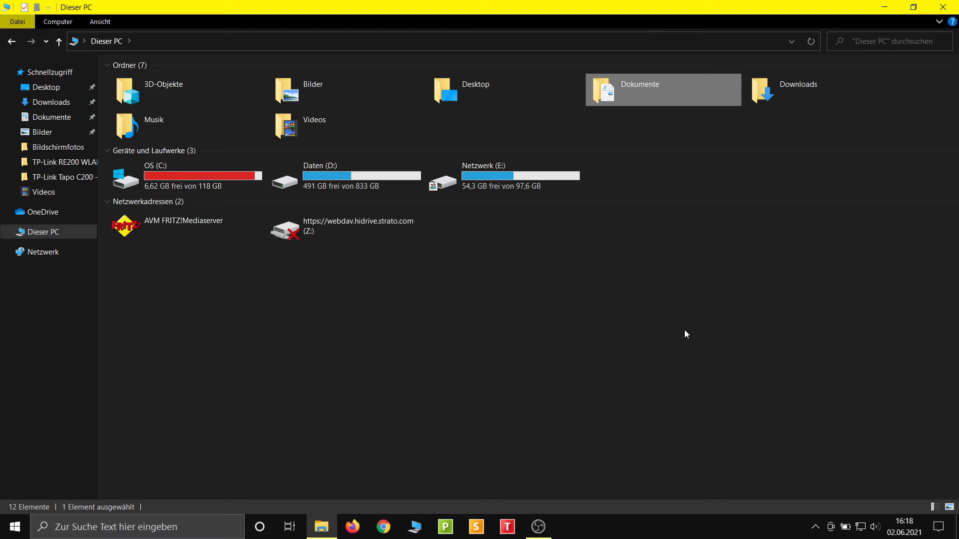
# Check the Dokumente folder's storage location in its general properties and close them without changes
pyautogui.rightClick(606, 94)
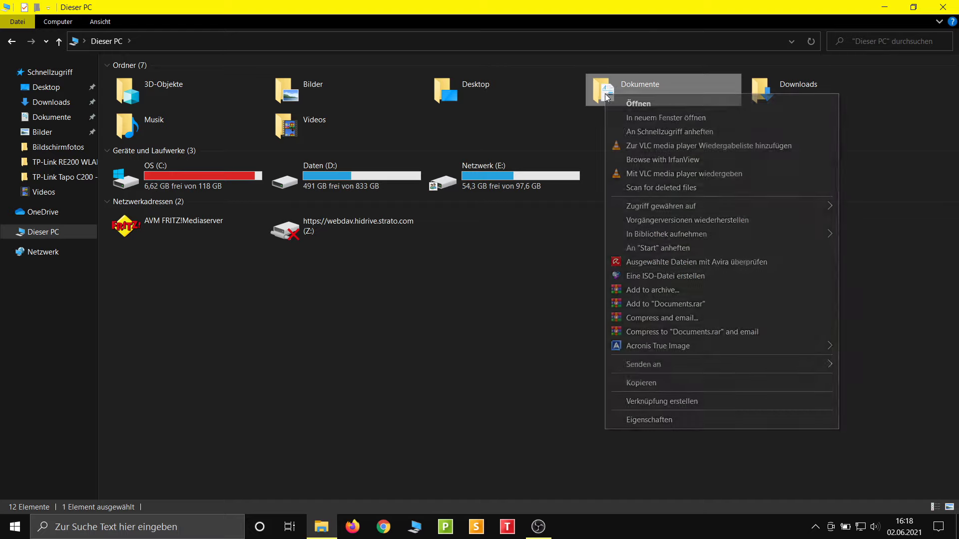
pyautogui.click(670, 423)
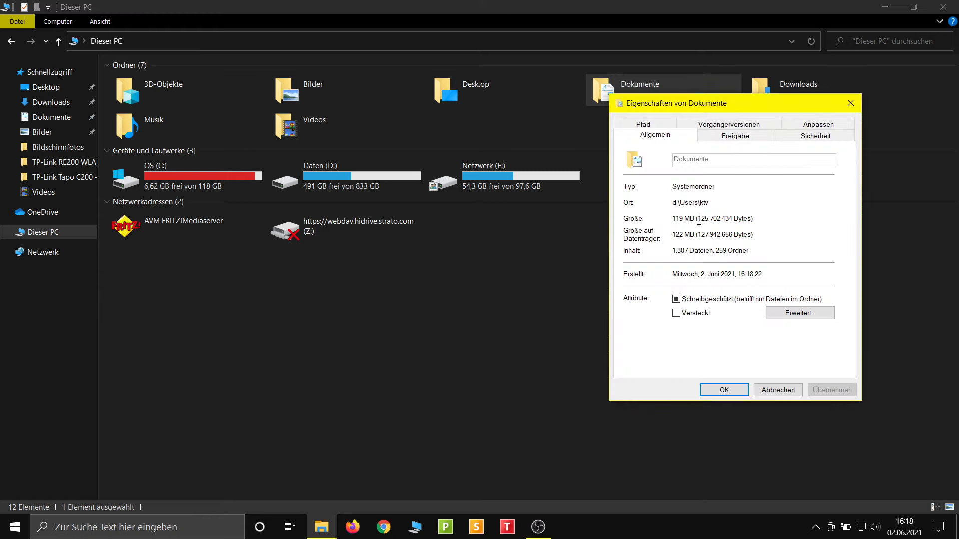
pyautogui.click(776, 389)
# Browse drive D: through Users\ktv to Dokumente to inspect the moved files, and return to Dieser PC
pyautogui.doubleClick(352, 175)
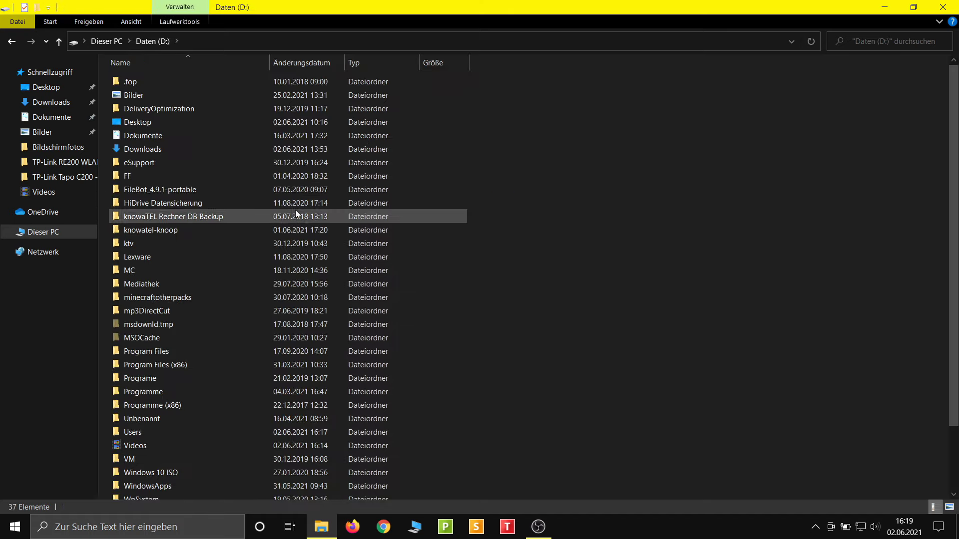
pyautogui.doubleClick(180, 432)
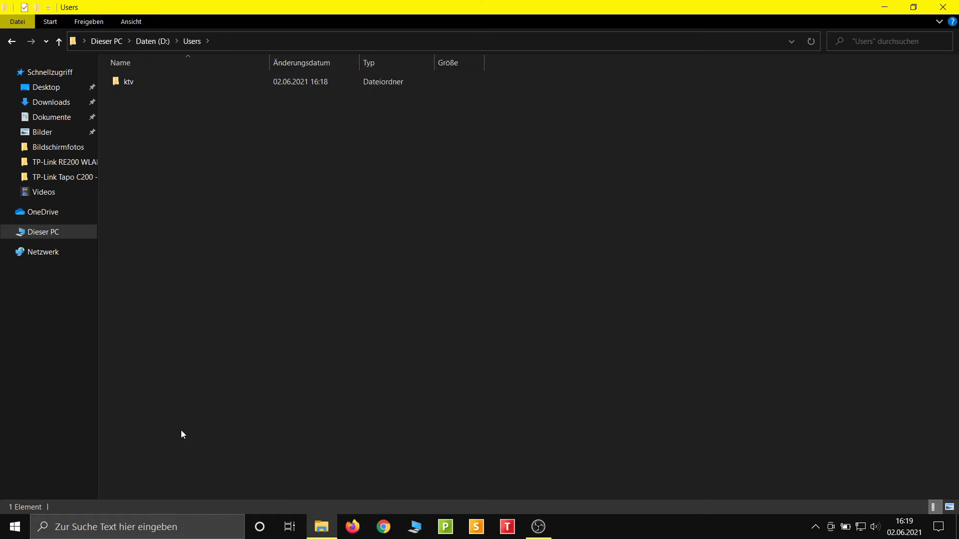
pyautogui.doubleClick(140, 86)
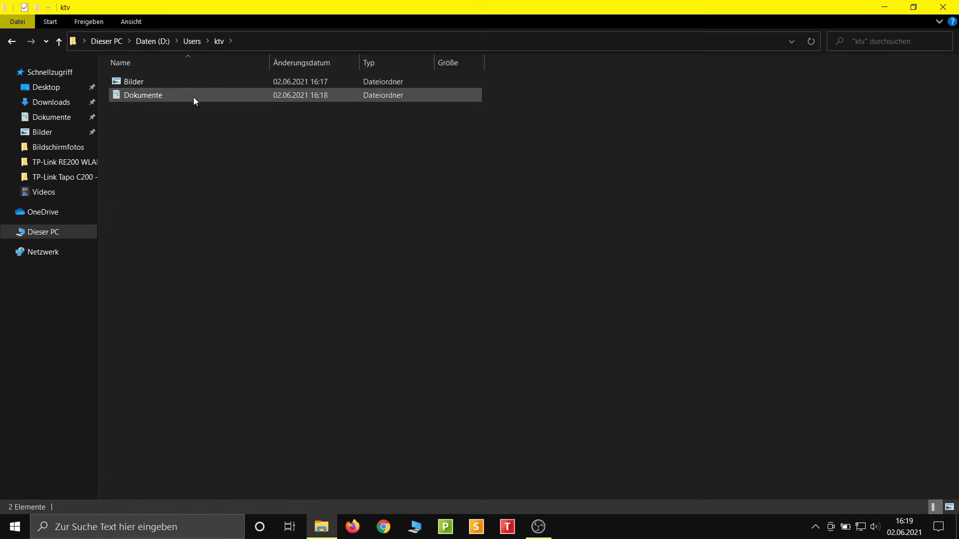
pyautogui.doubleClick(143, 96)
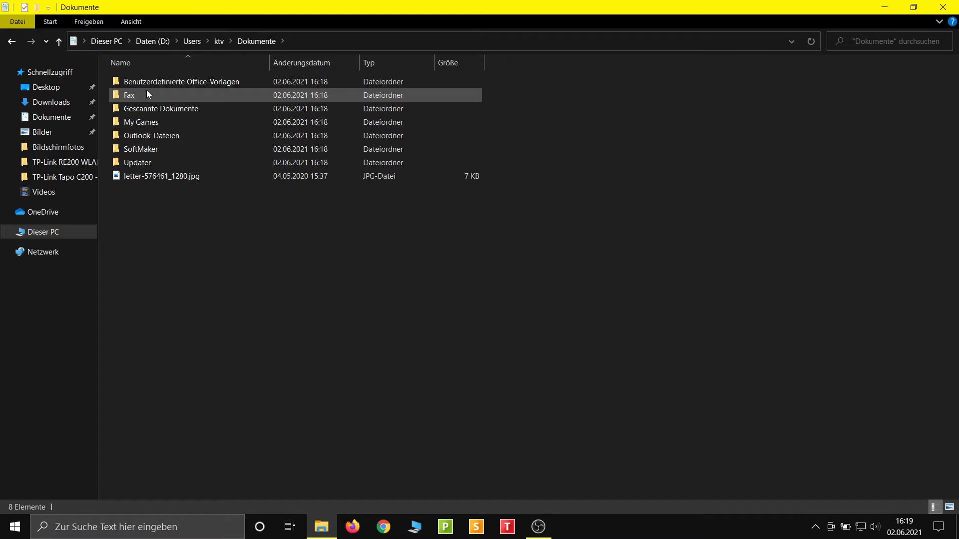
pyautogui.click(115, 44)
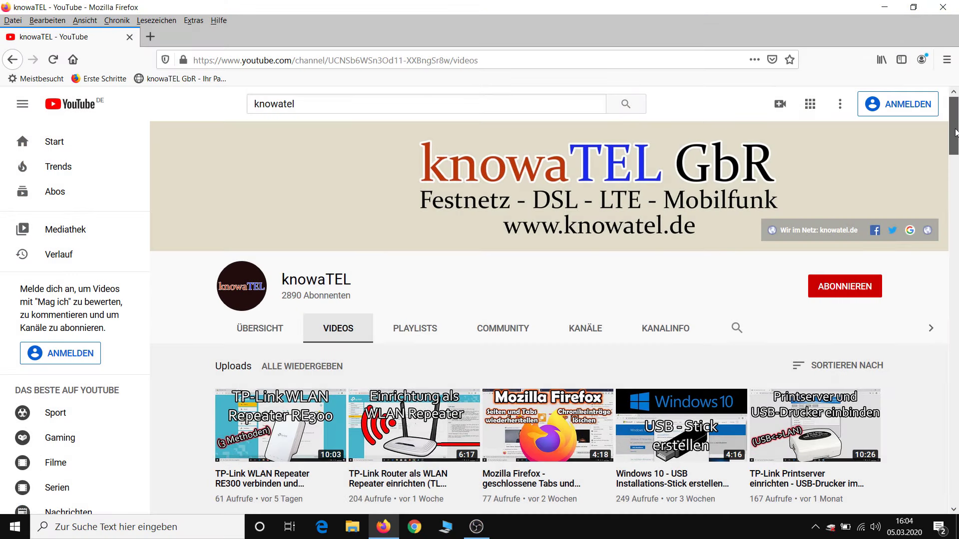
pyautogui.moveTo(955, 132); pyautogui.dragTo(956, 309)
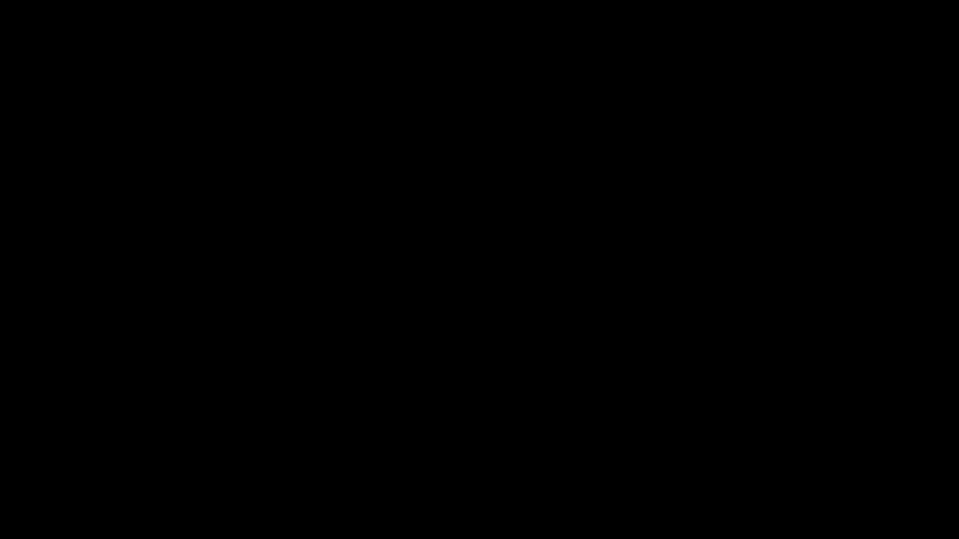